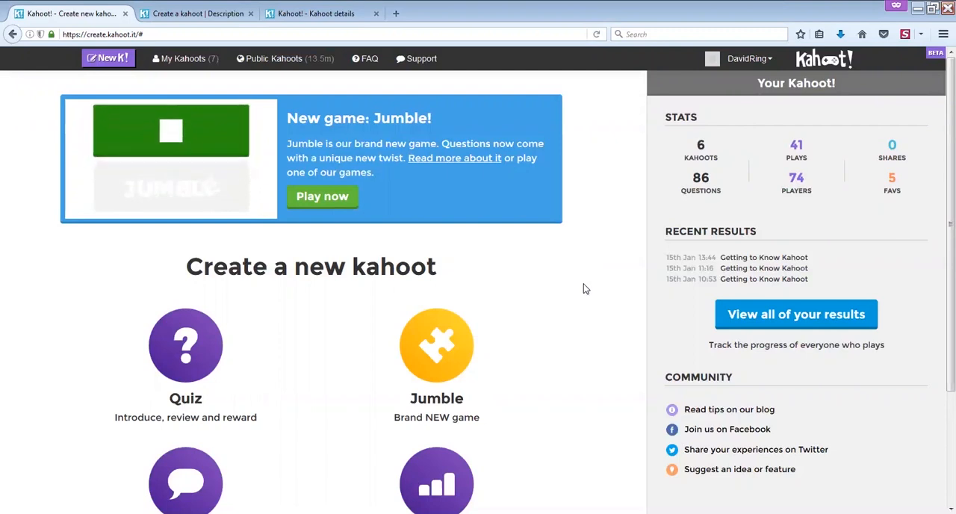
- Create a new quiz kahoot and title it "Designing an Optimized Kahoot"
scroll(939, 269, down, 1)
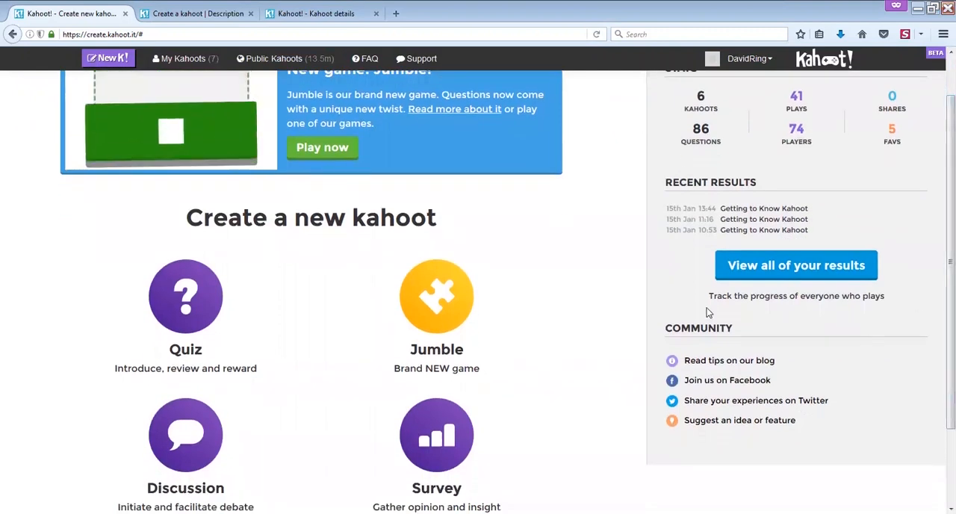
click(198, 304)
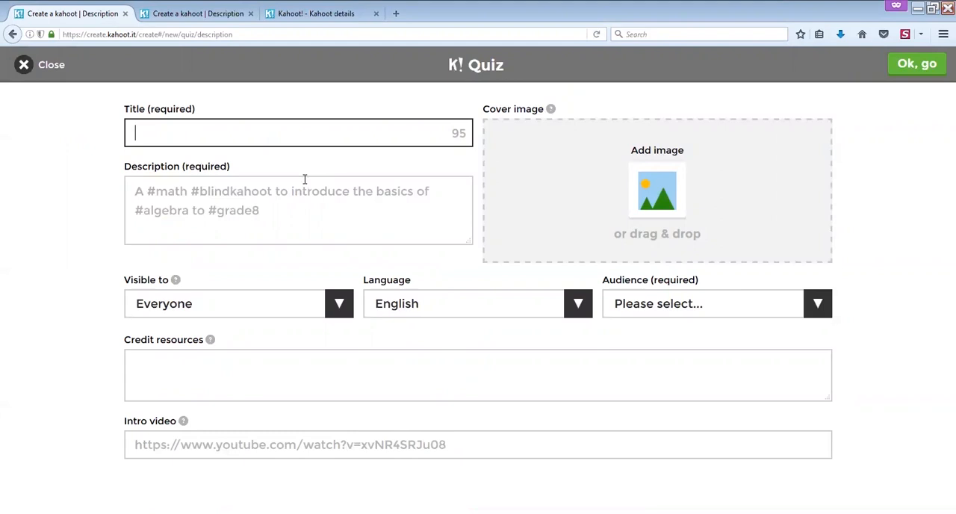
text(Designing a)
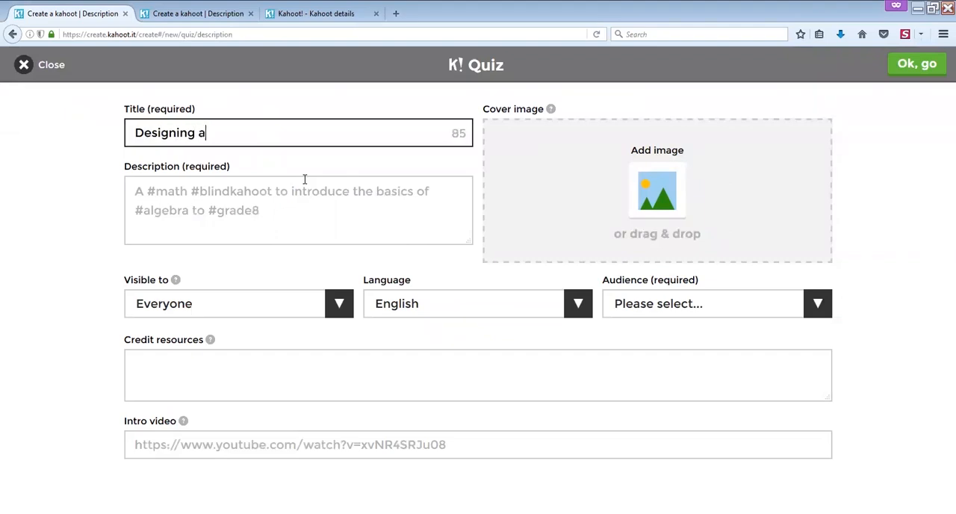
text(n Optimiz)
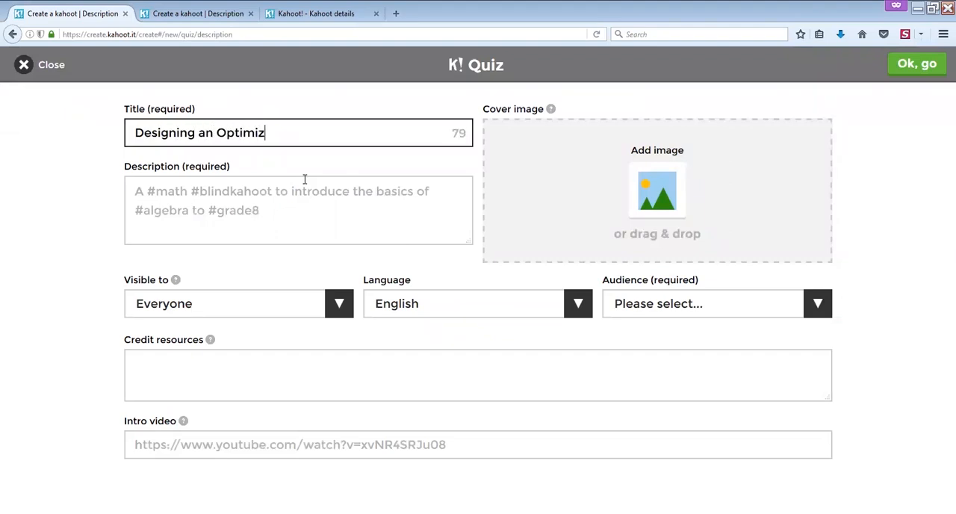
text(ed Kahoot)
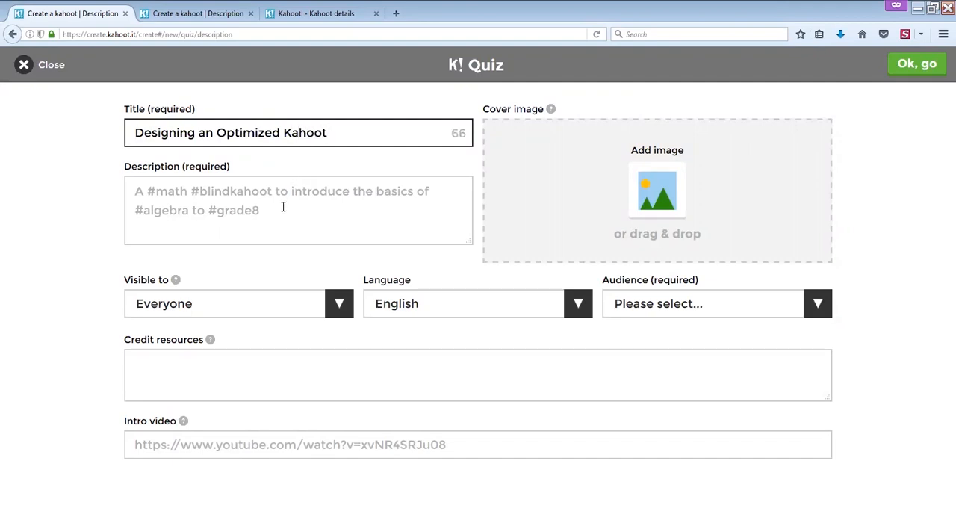
- Begin the quiz description with "This description is used to let the user know what the Kahoot will be about"
click(283, 207)
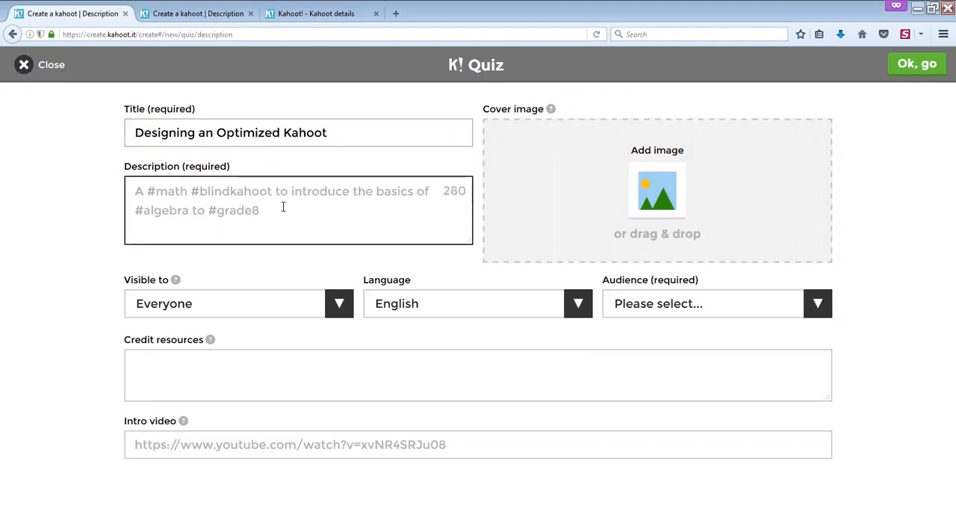
text(This description is used to let the )
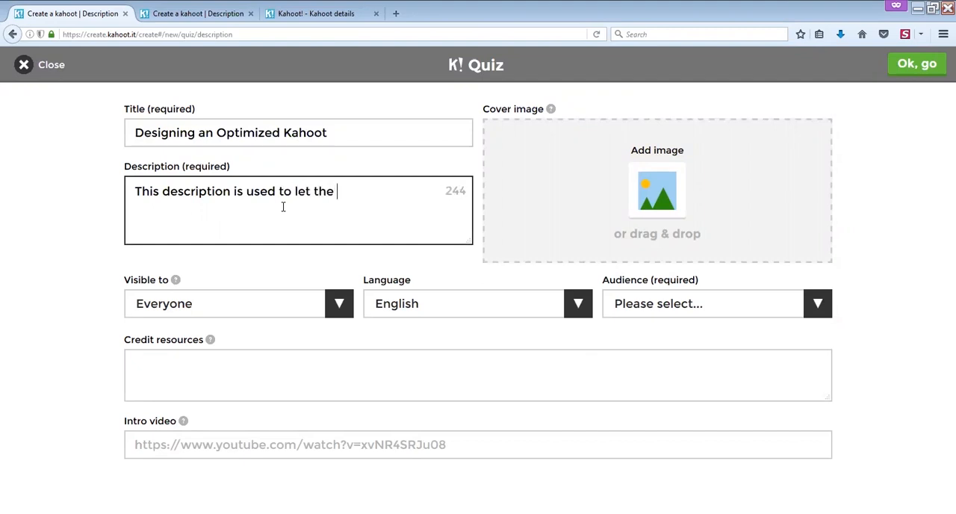
text(user know what the Kahoot will be about.)
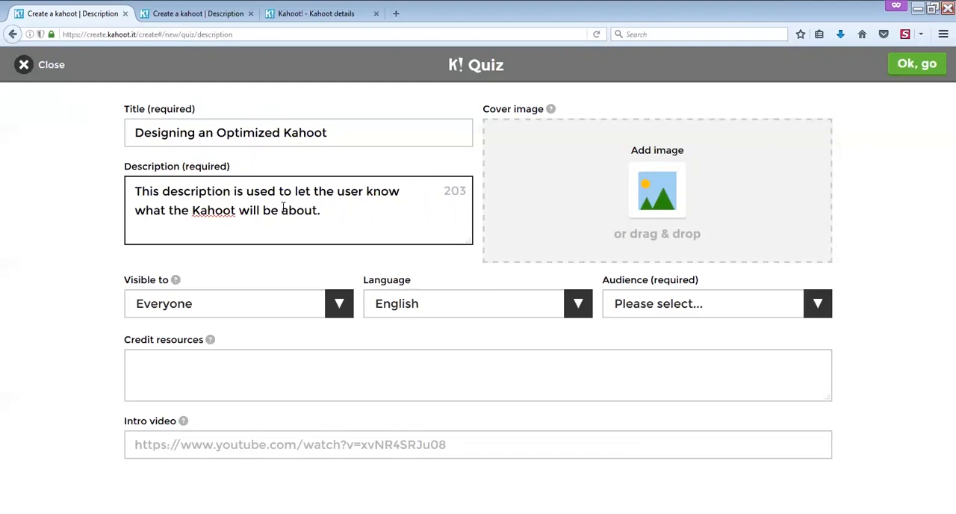
text( #Hashtag)
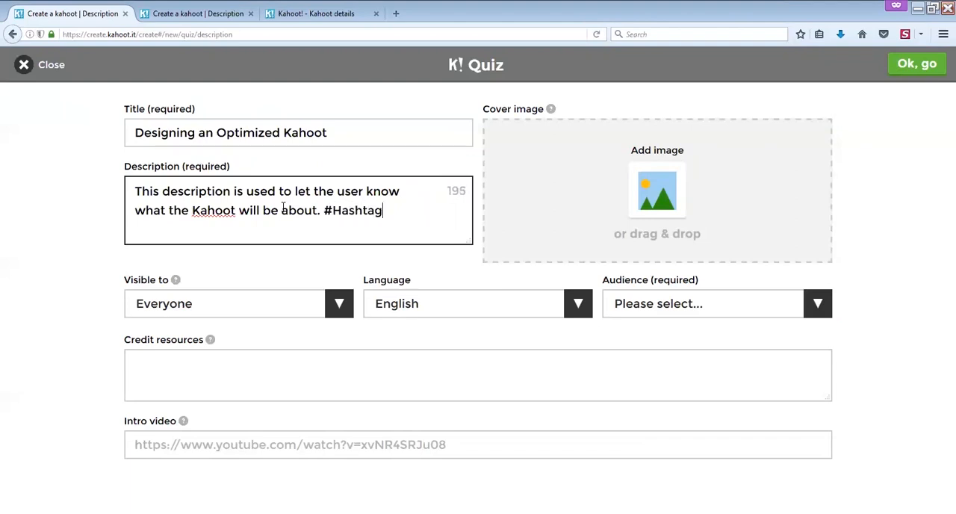
text(s are alsosed so that new )
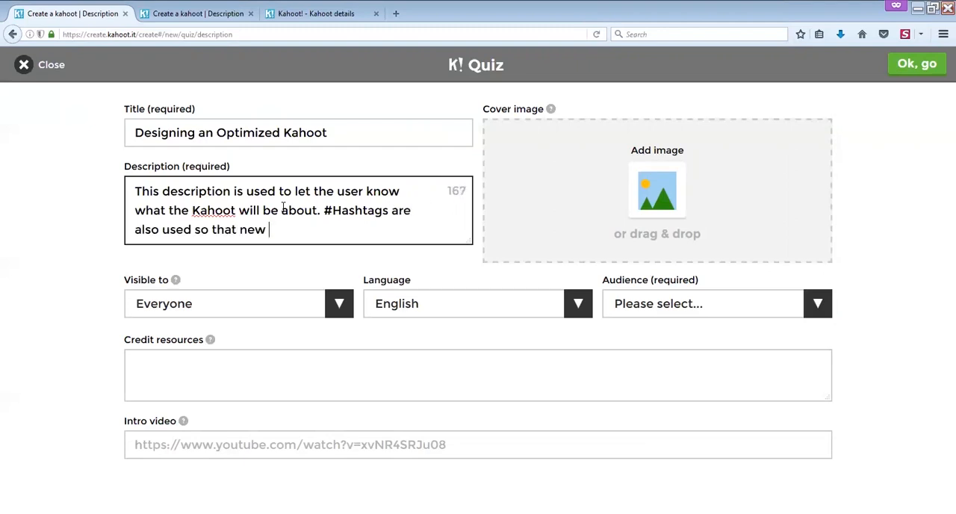
text(users may fund this Ka)
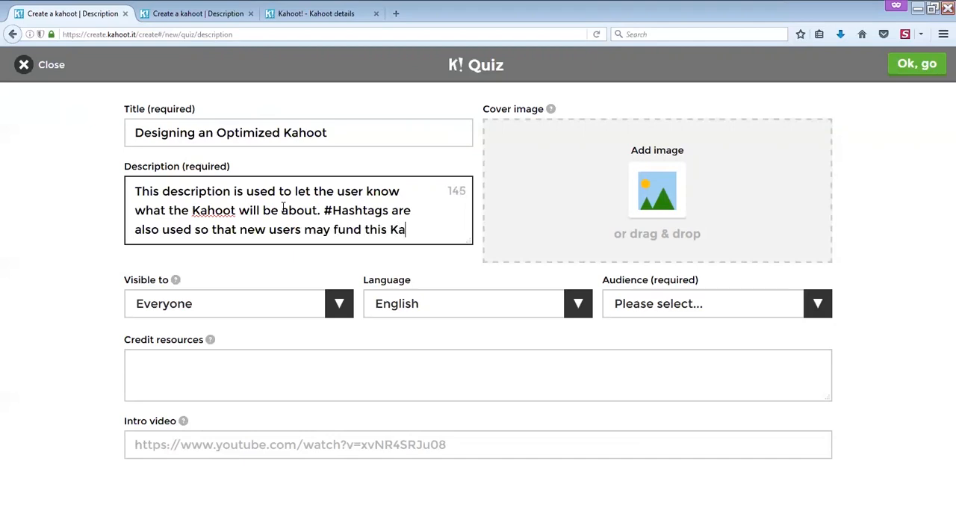
text(hoot.)
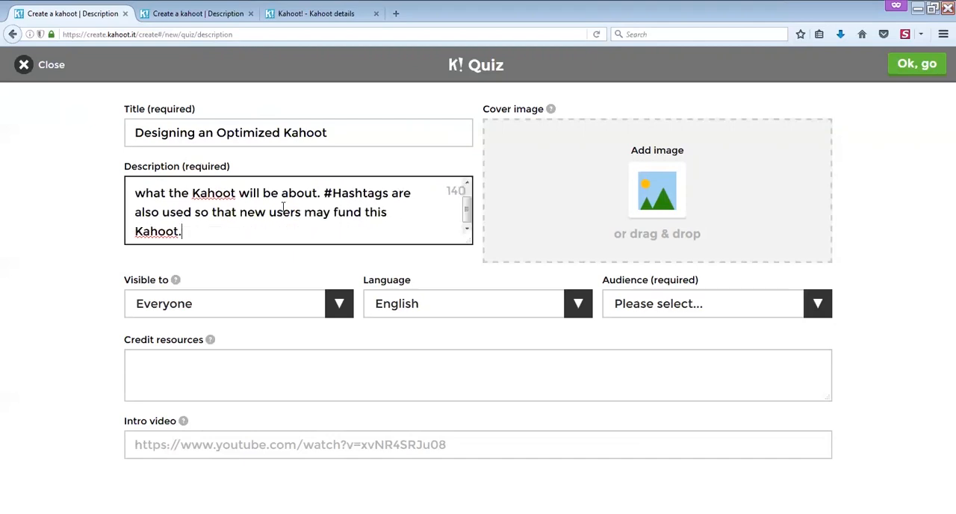
- Review the visibility and language choices, keeping Everyone and English, and set the audience to Training
click(337, 307)
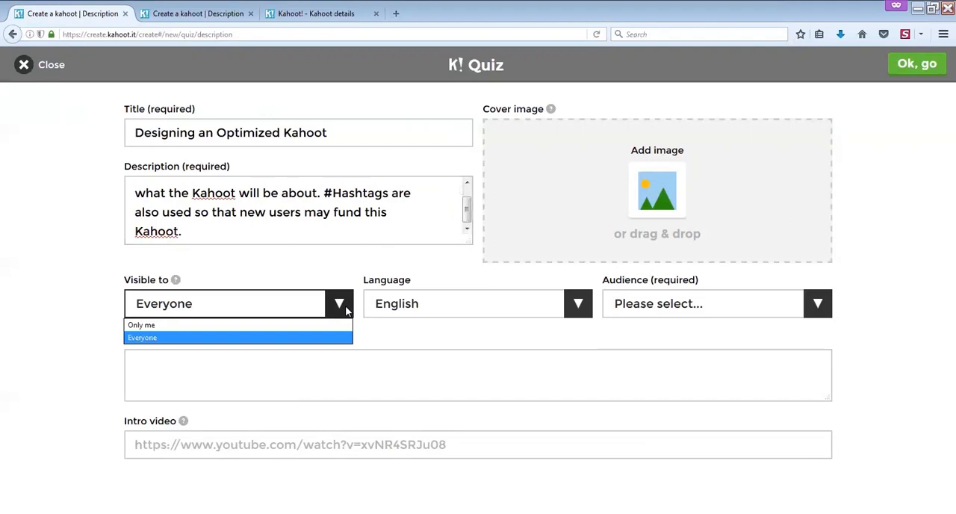
click(449, 307)
click(580, 309)
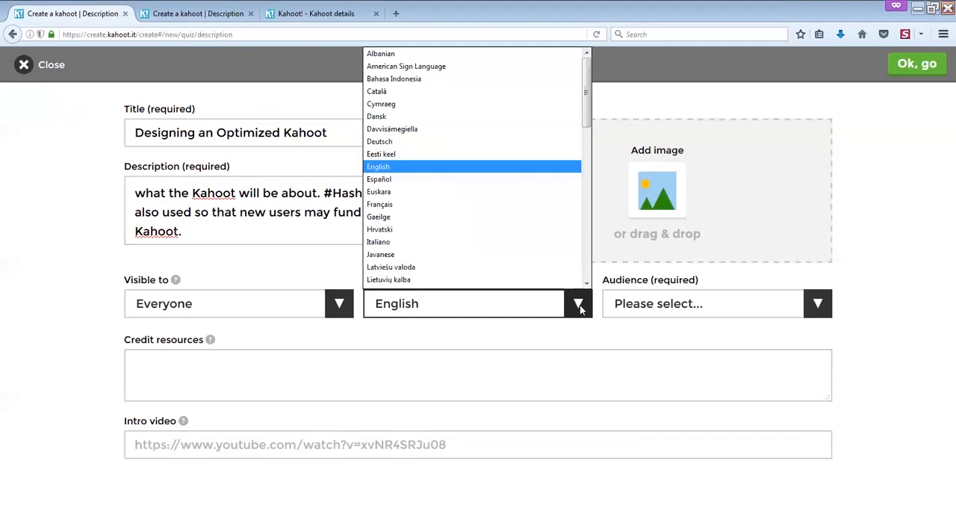
click(580, 309)
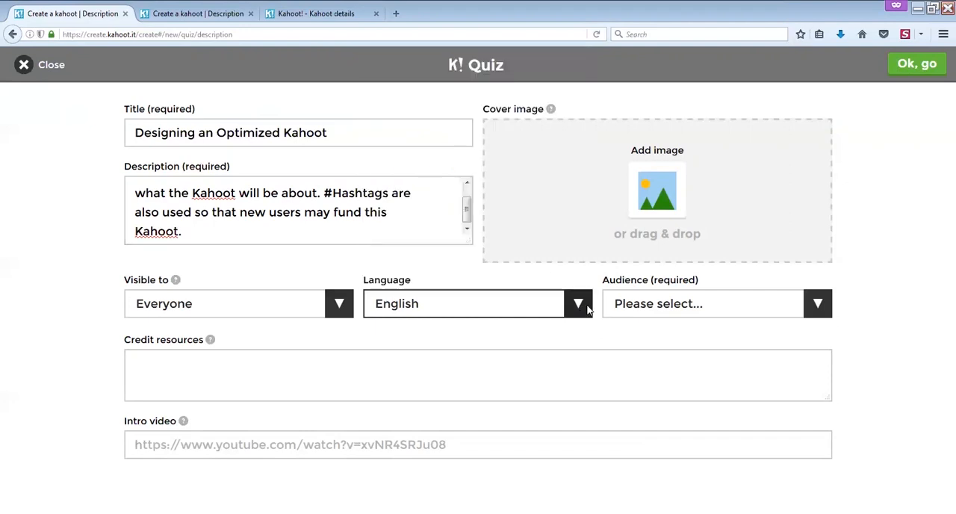
click(816, 309)
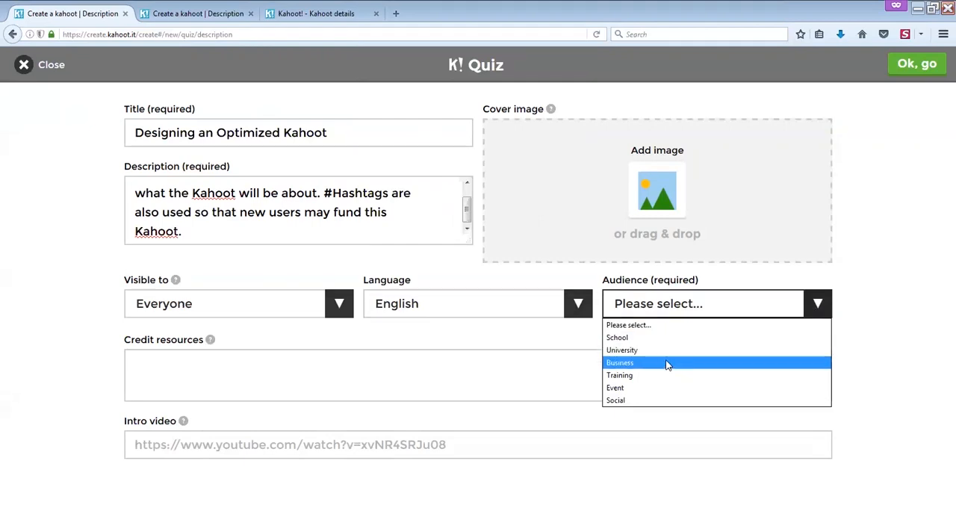
click(629, 376)
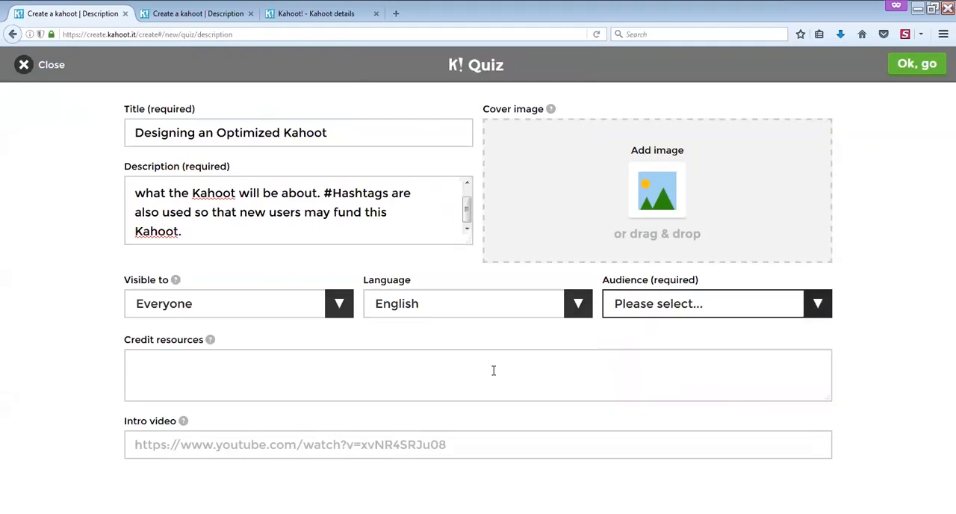
click(459, 378)
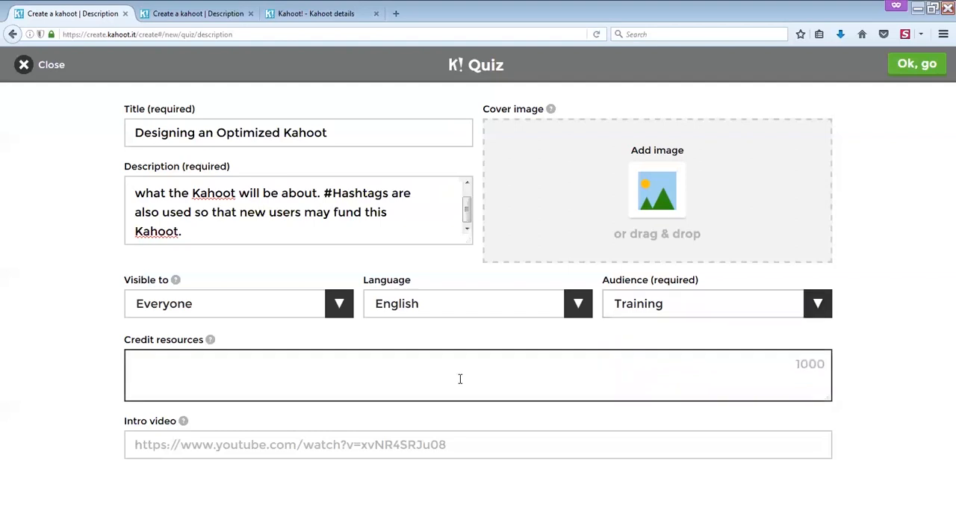
text(This course wa)
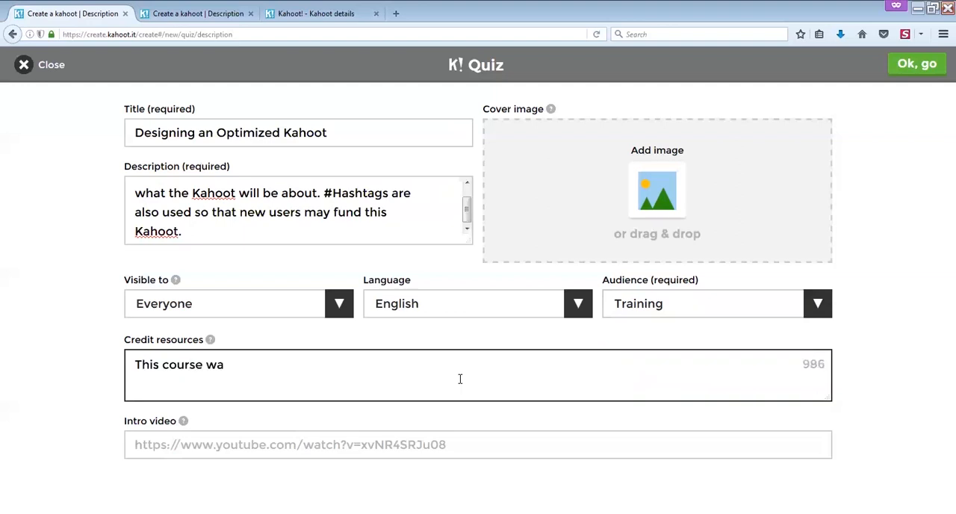
text(s produced)
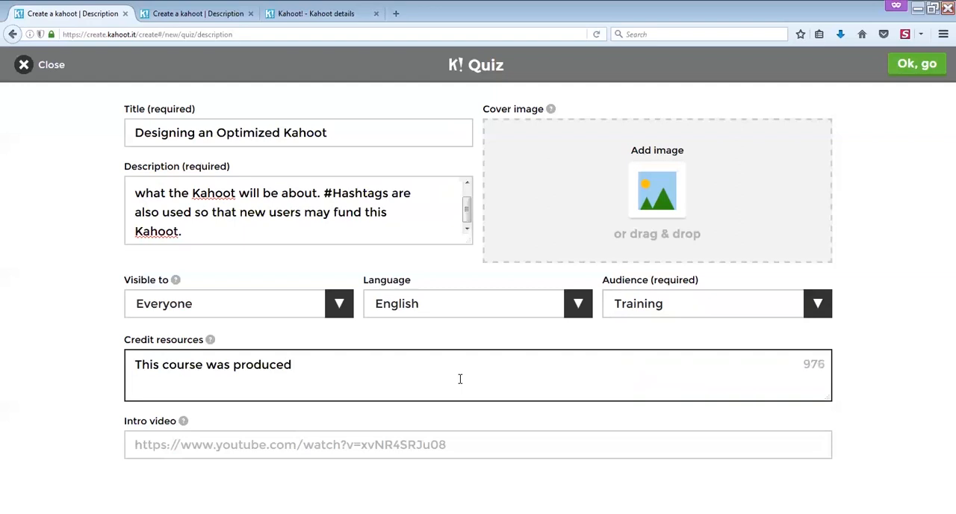
text( for and because...)
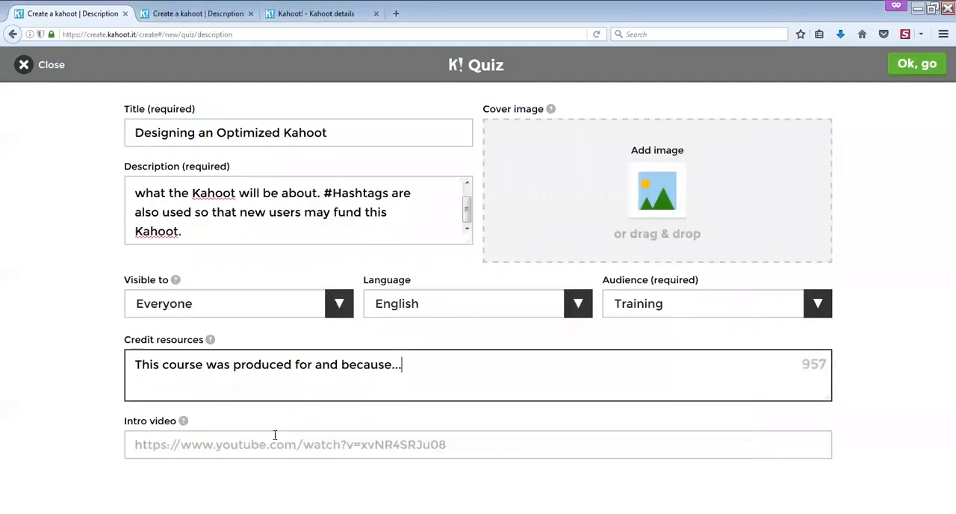
click(267, 445)
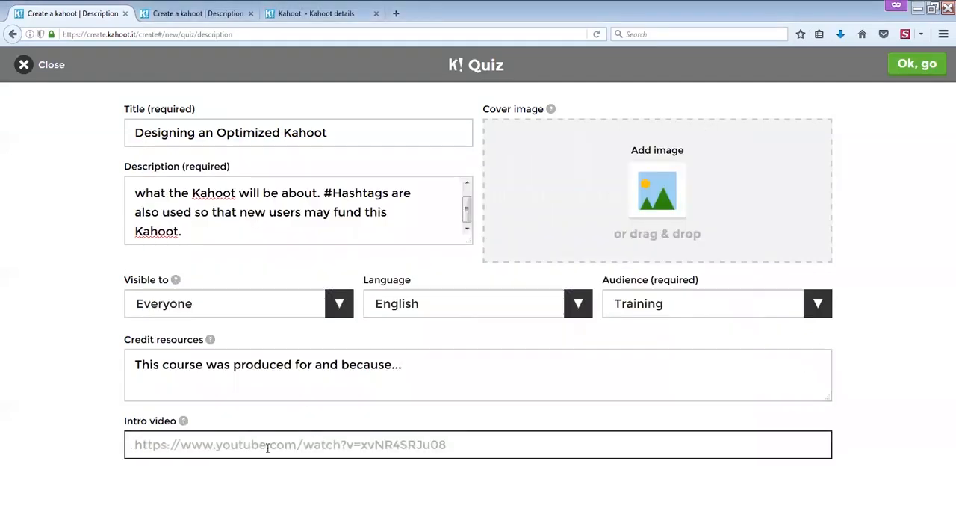
text(https://www.youtube.com/watch?v=JVh3T2CYNv4)
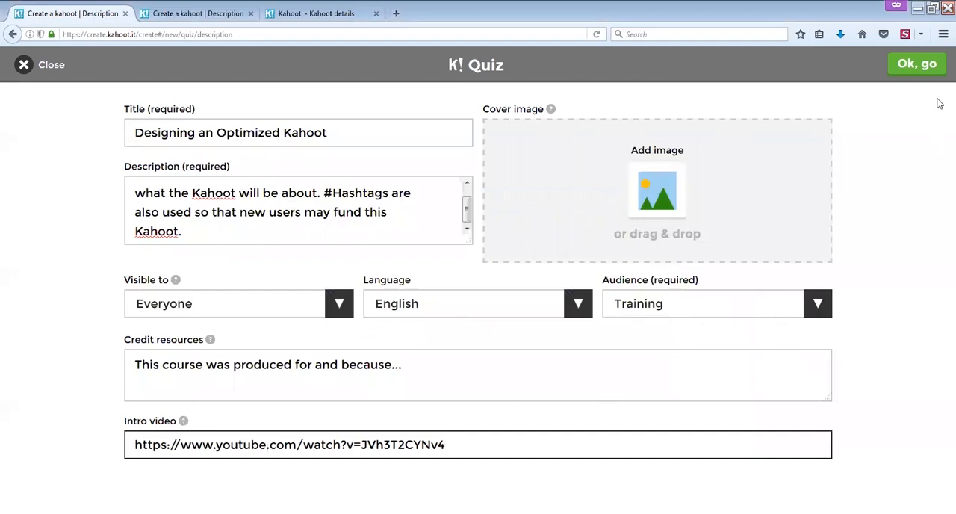
- Try to upload the file "Kahoot Main Image ; 625 - 467" from the misc images folder as the cover image
click(661, 193)
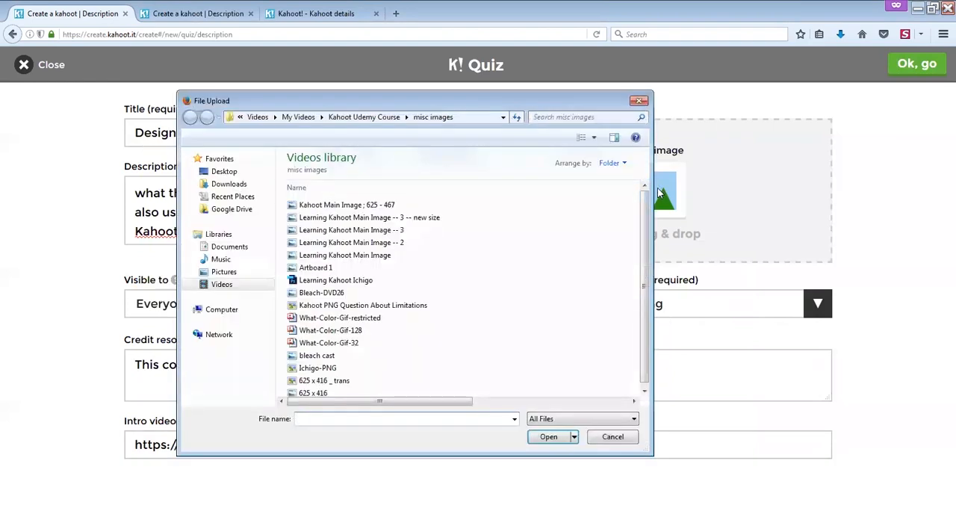
double_click(382, 206)
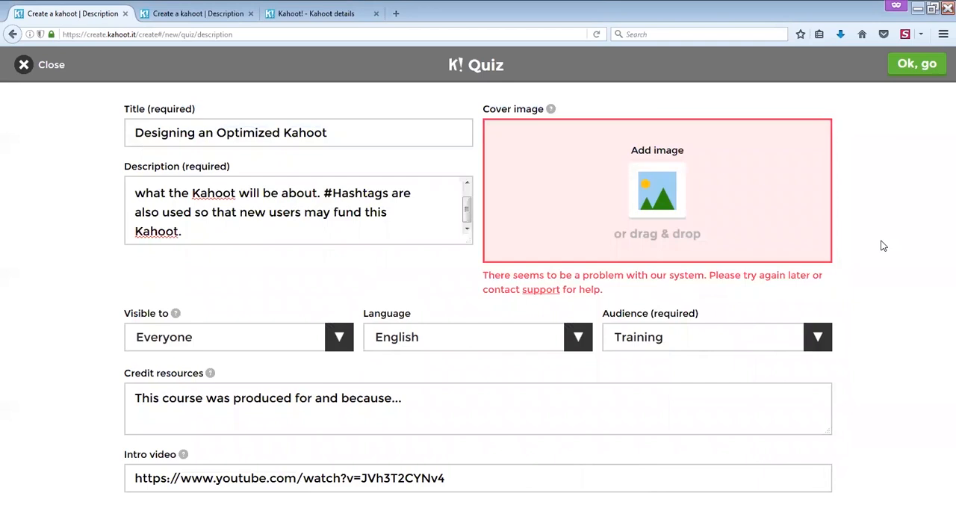
click(648, 200)
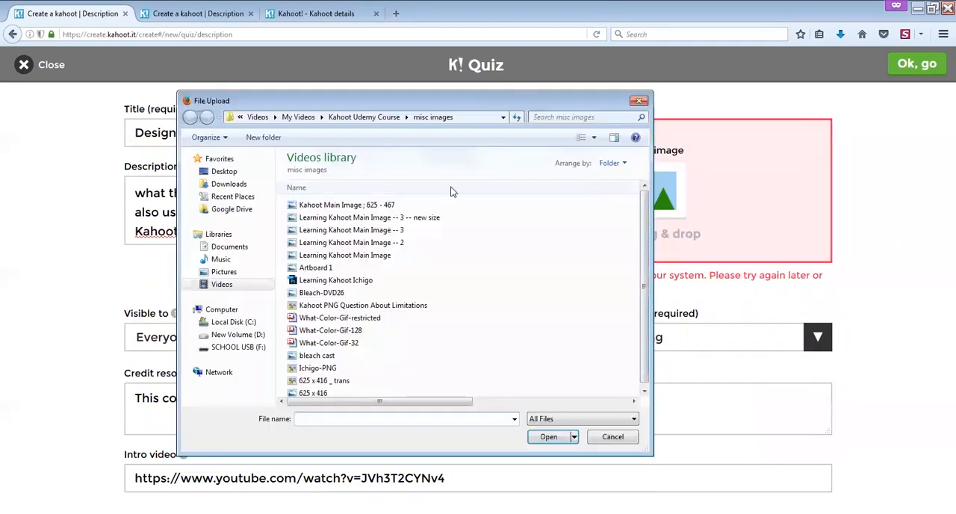
double_click(383, 205)
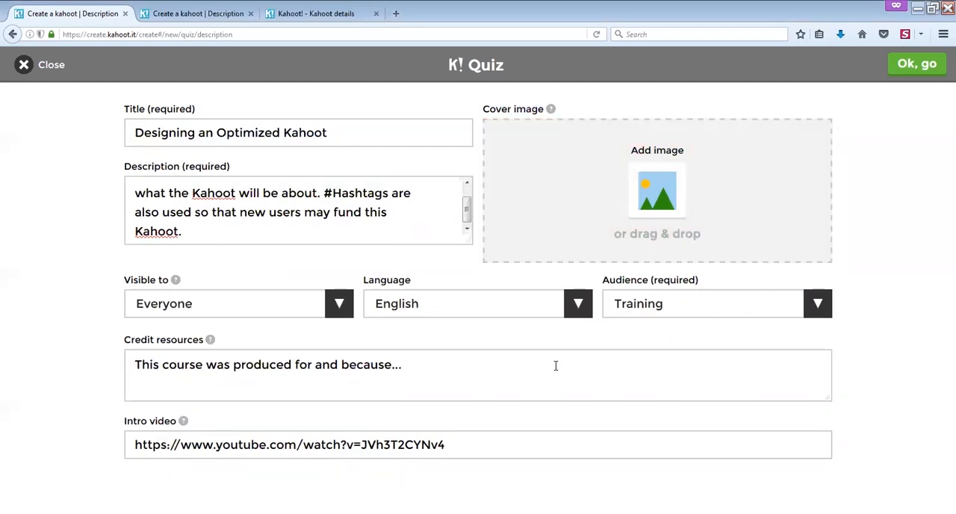
- Upload "Kahoot Main Image 625 - 467" as the cover image and confirm the quiz details to reach the question overview
click(653, 184)
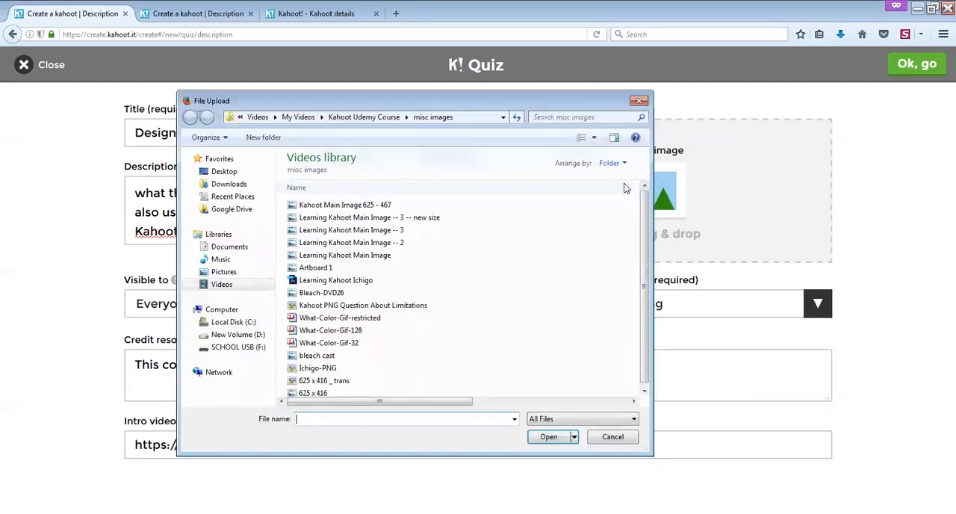
double_click(416, 216)
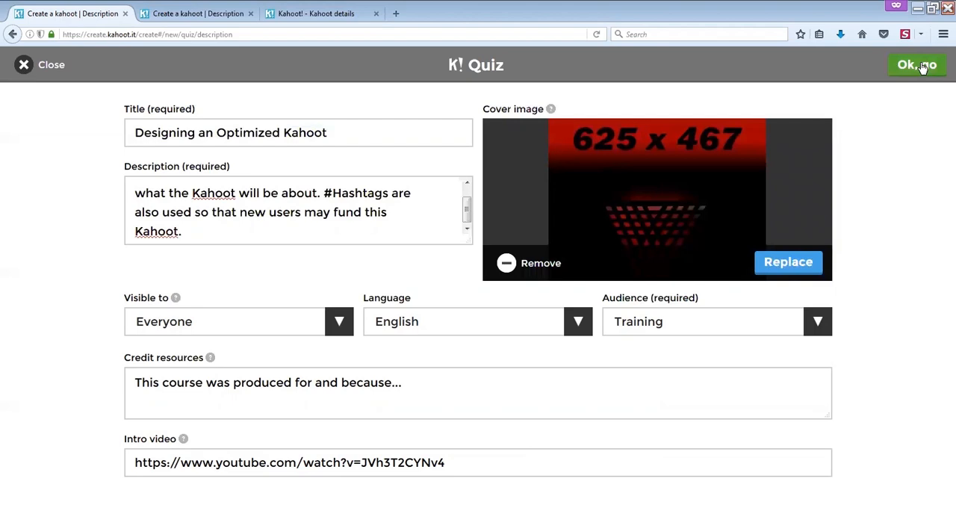
click(923, 68)
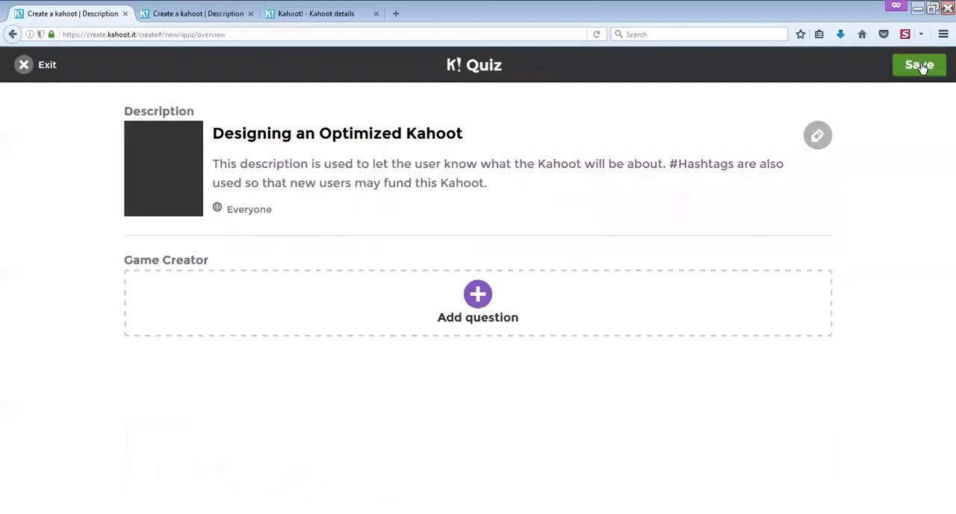